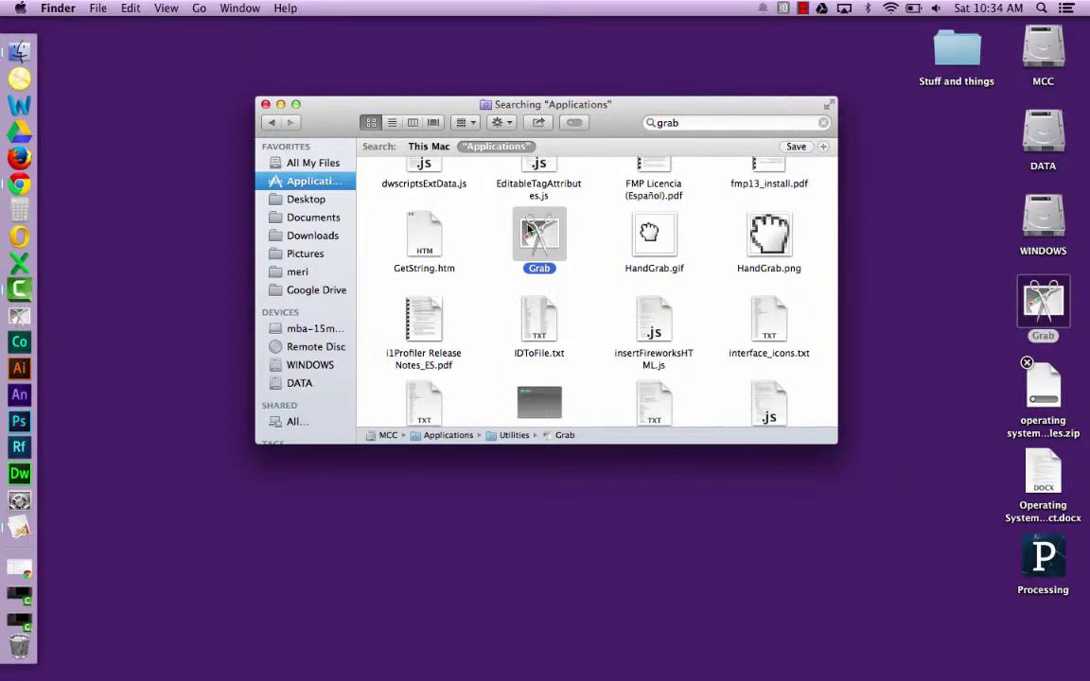
- Copy the Grab app from the search results onto the desktop, replacing it and dismissing the in-use error
drag(530, 229, 157, 258)
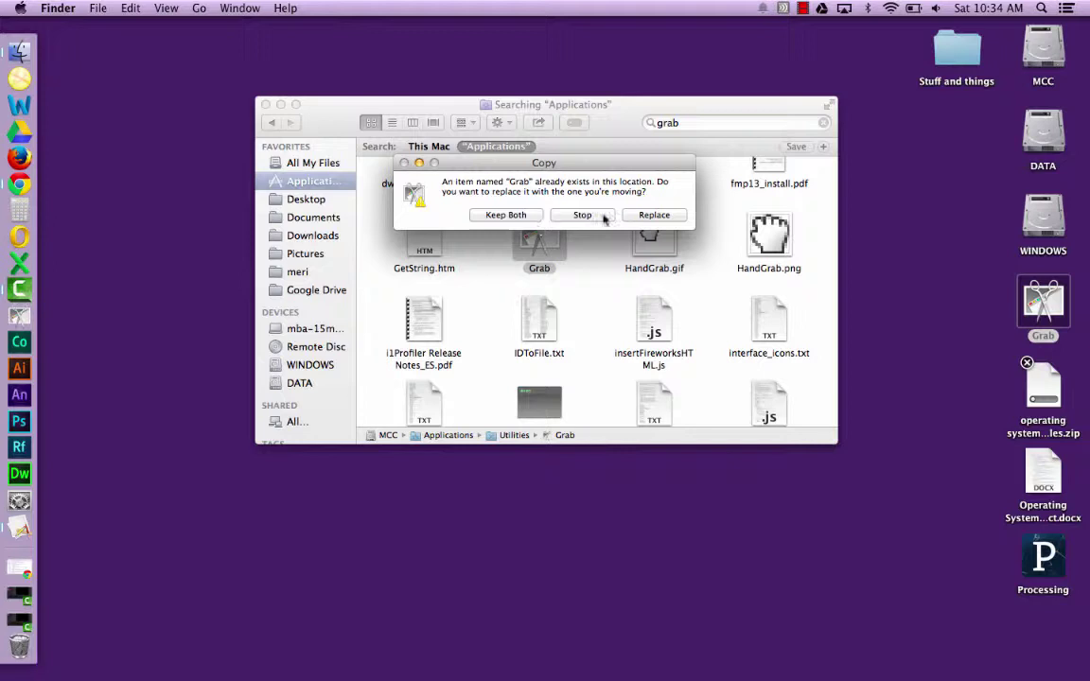
click(654, 215)
click(653, 215)
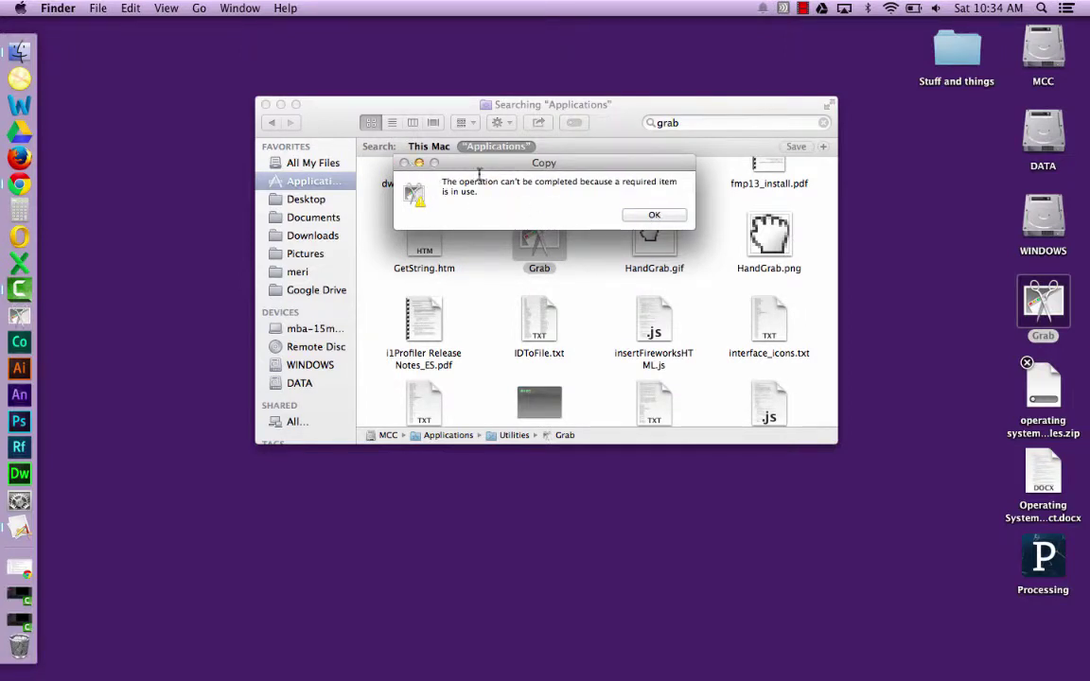
click(626, 211)
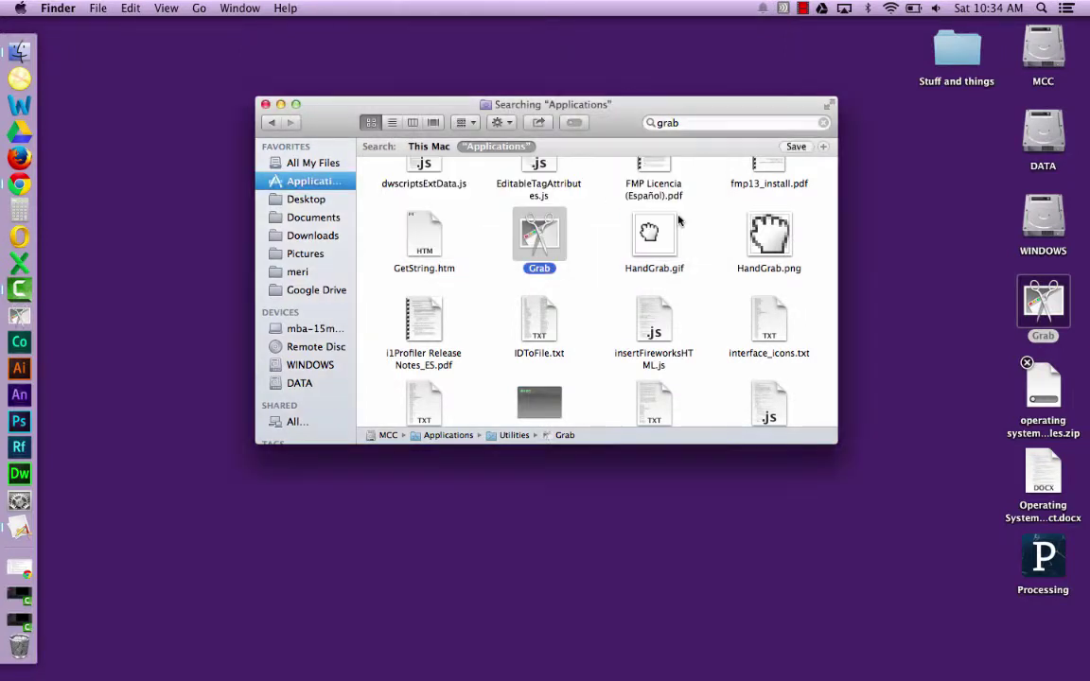
- Close the Finder search, toggle Dock auto-hide on and back off, then minimize System Preferences
click(266, 105)
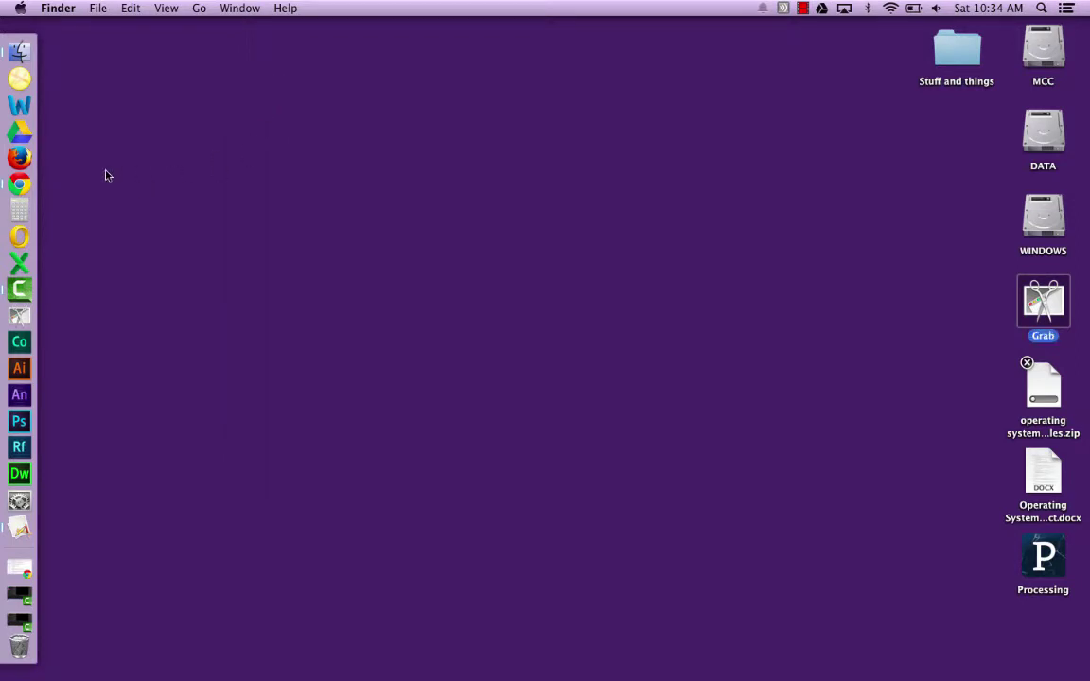
click(19, 500)
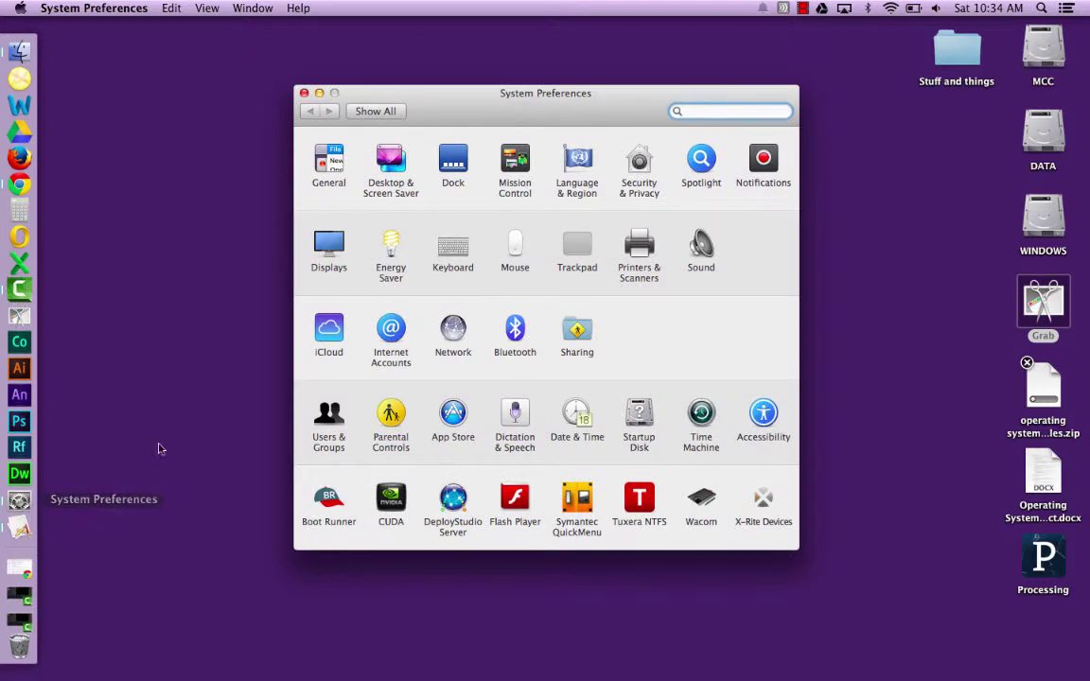
click(452, 159)
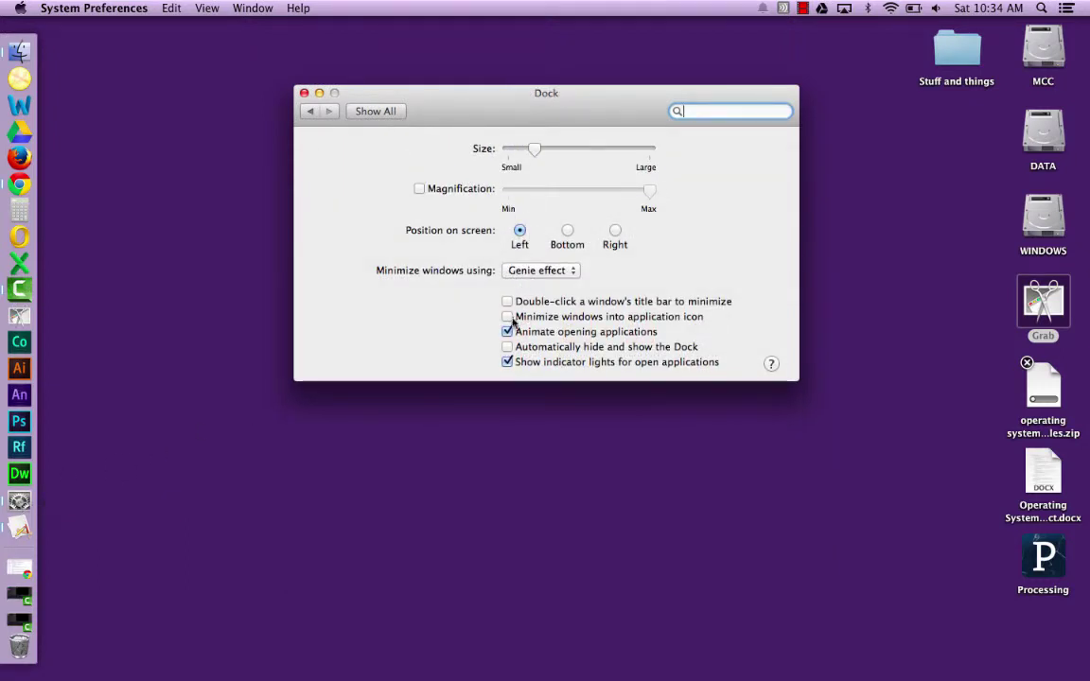
click(508, 347)
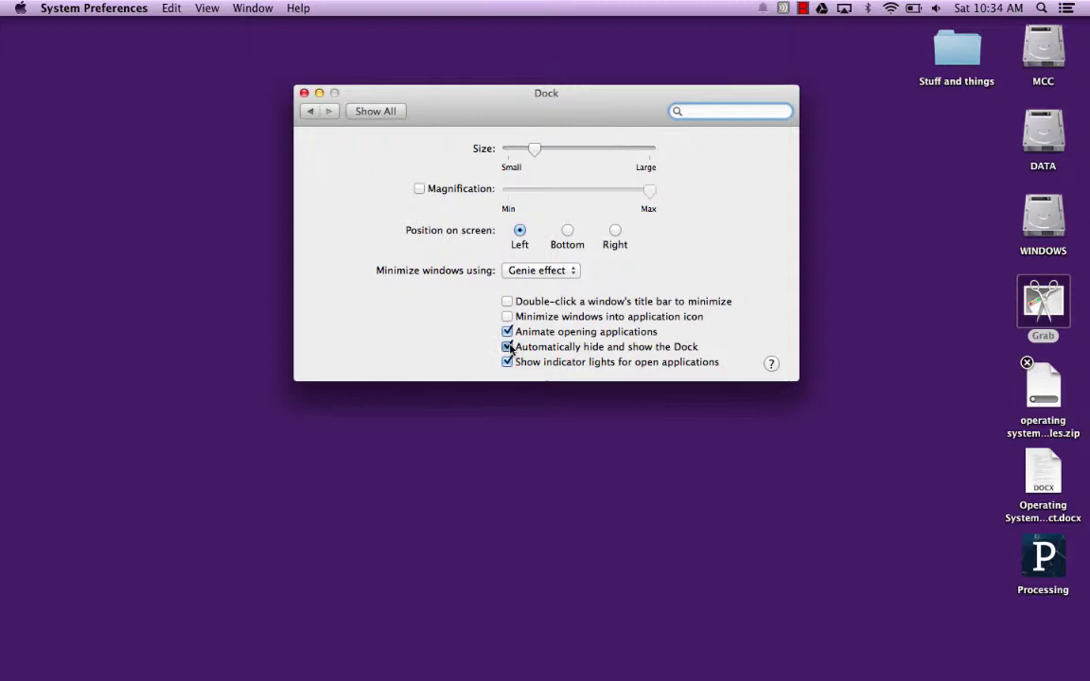
click(508, 347)
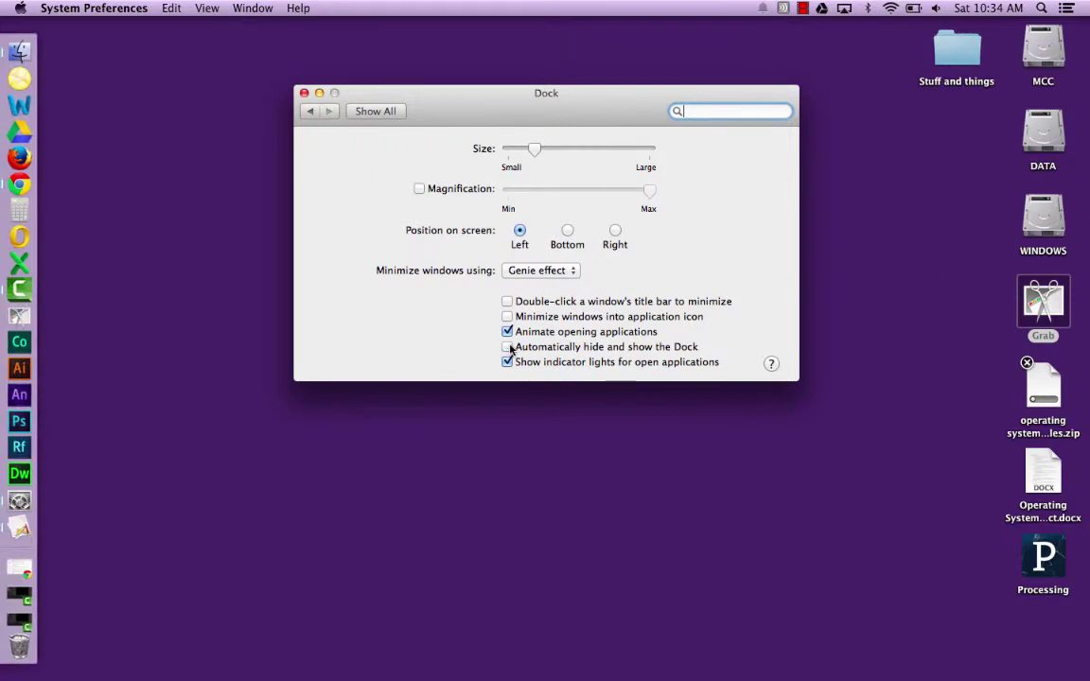
click(320, 93)
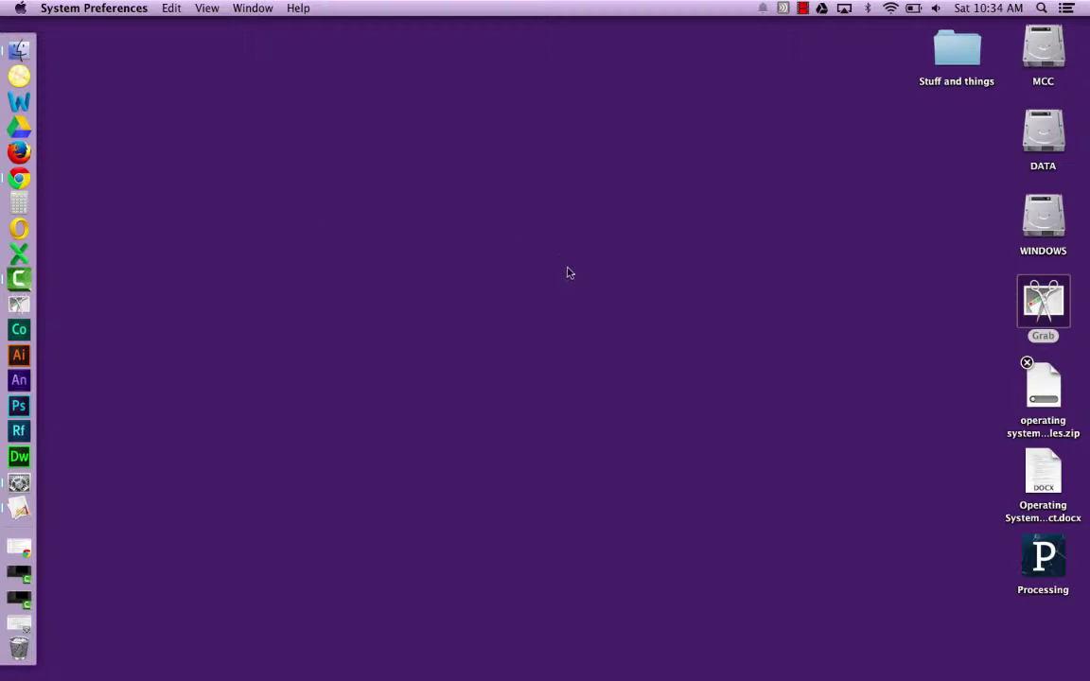
- Launch Grab from its desktop shortcut and start a Capture > Selection grab
click(1037, 310)
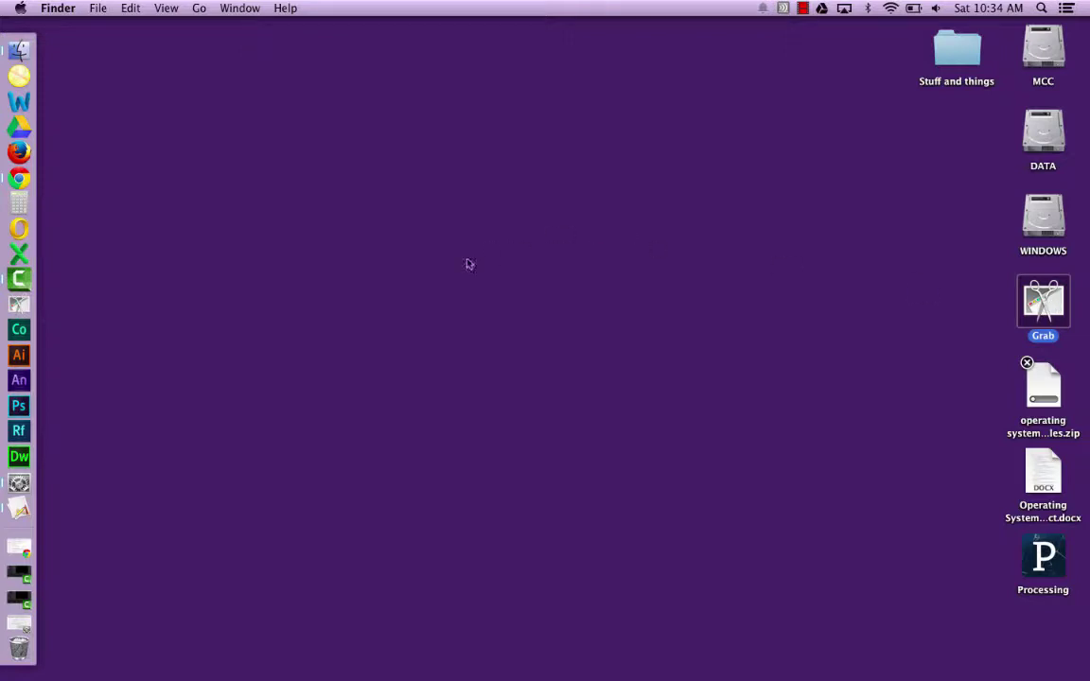
double_click(1044, 301)
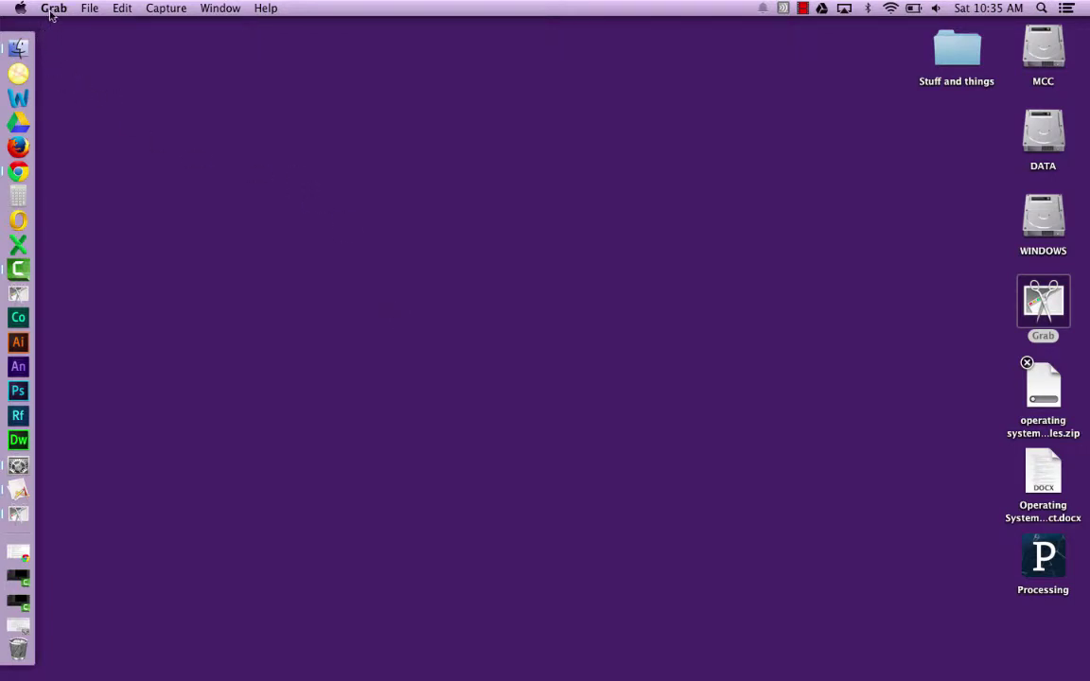
click(169, 9)
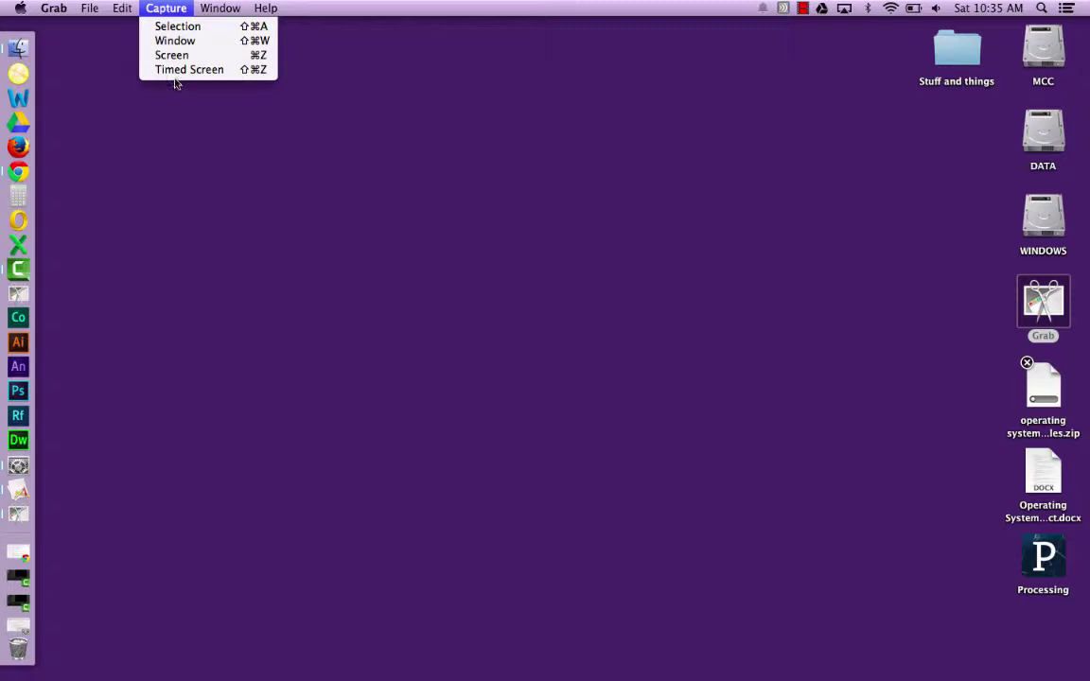
click(181, 28)
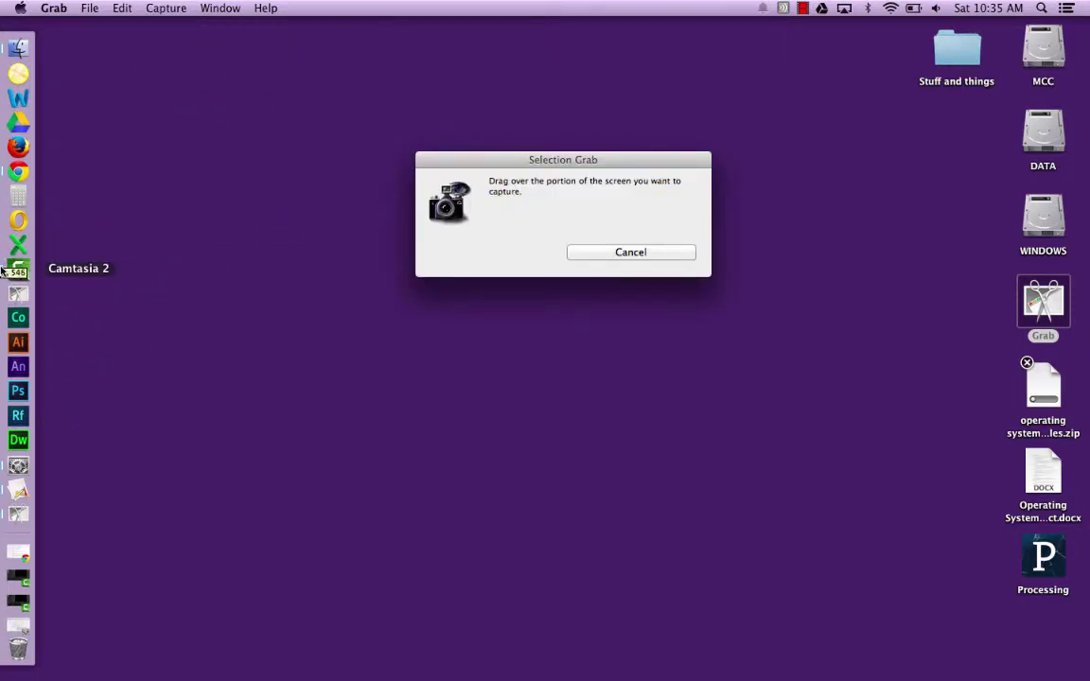
- Capture the area around a few Dock icons and save it to the Desktop as 'taskbar'
drag(1, 270, 38, 320)
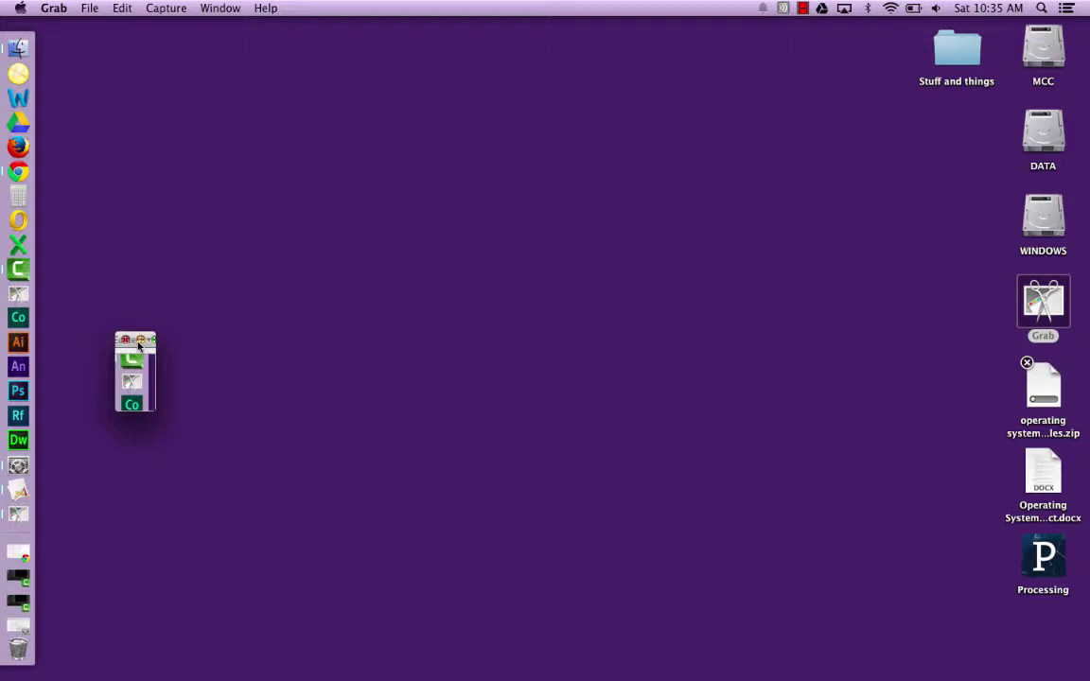
key(super+s)
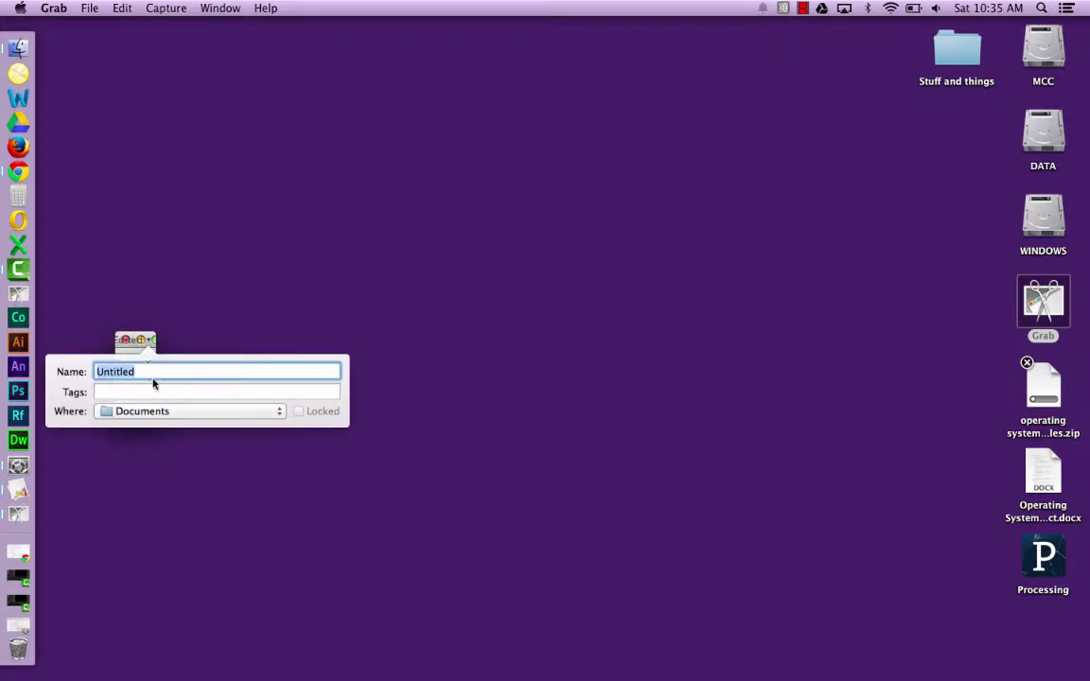
text(taskbar)
click(163, 413)
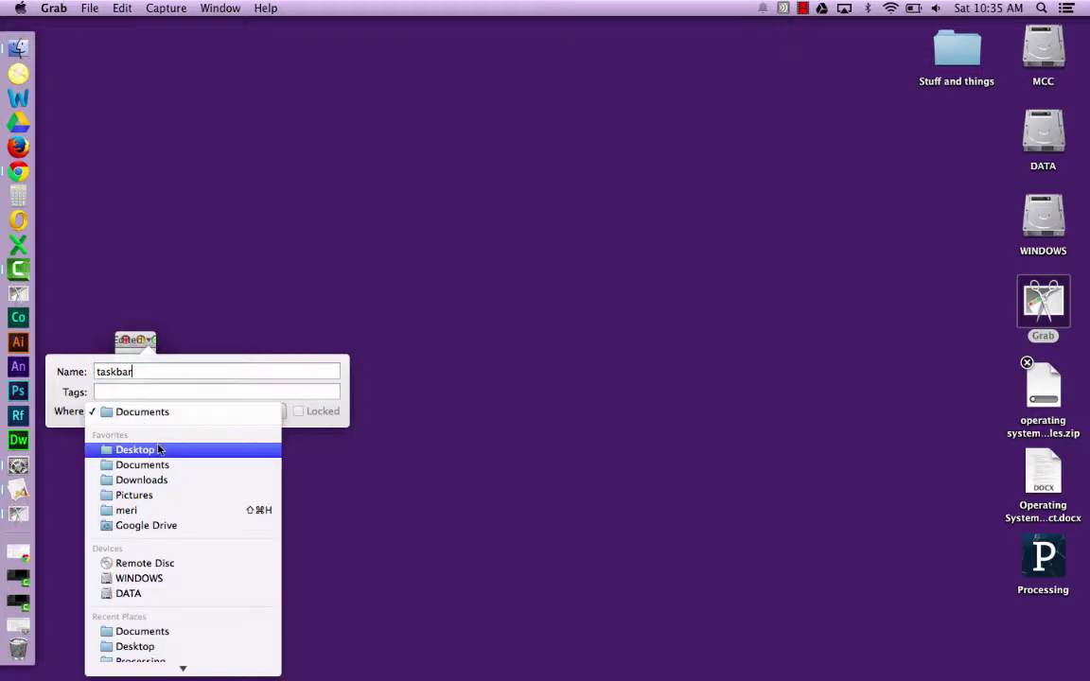
click(156, 448)
key(Return)
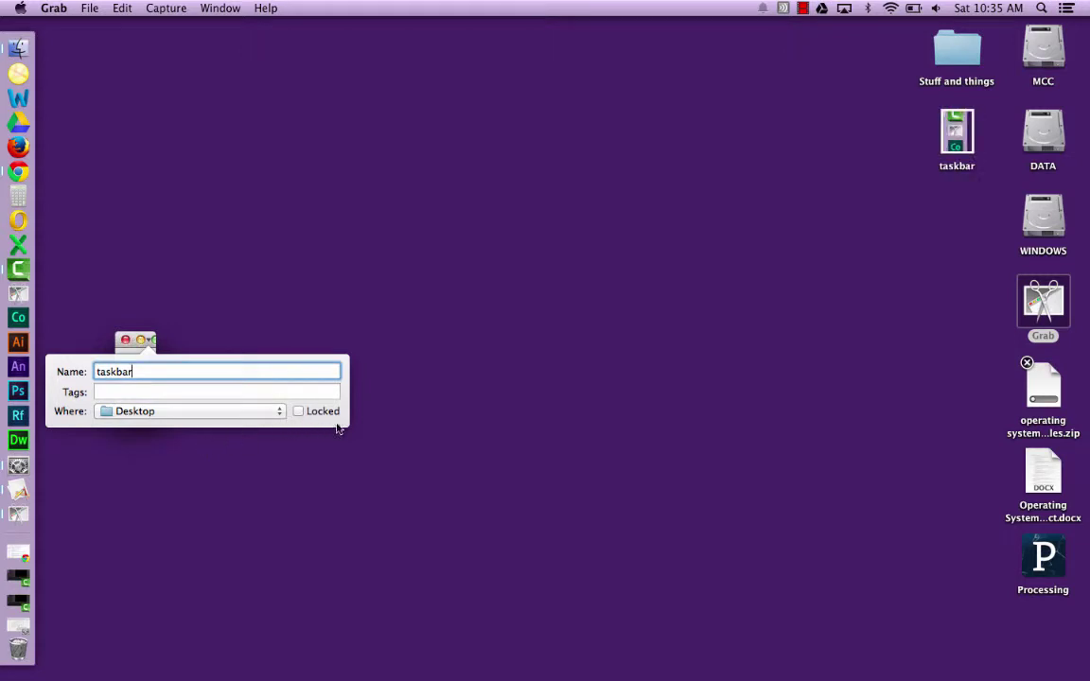
- Bring Grab back to the front via its desktop shortcut and view the capture types
click(411, 437)
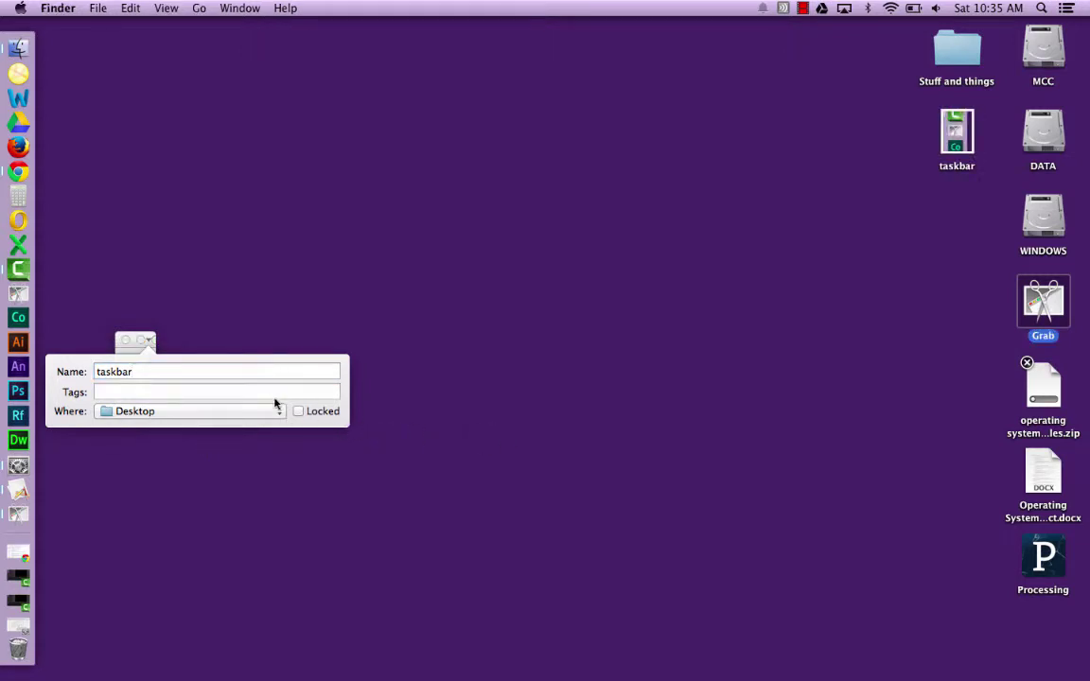
click(568, 456)
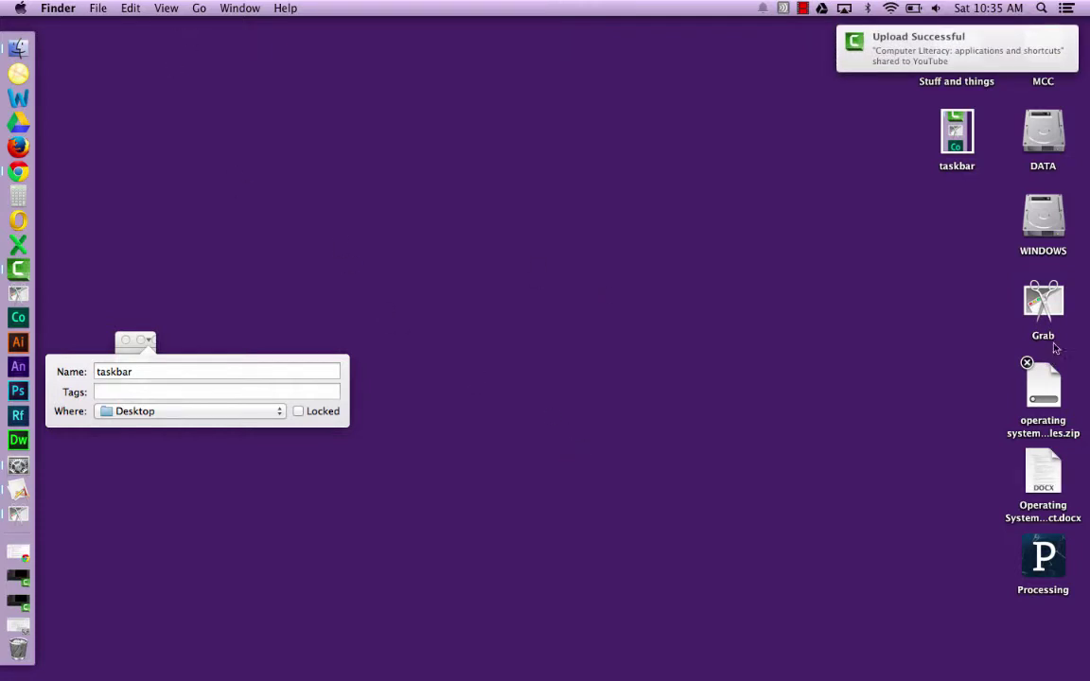
click(1052, 303)
double_click(1053, 302)
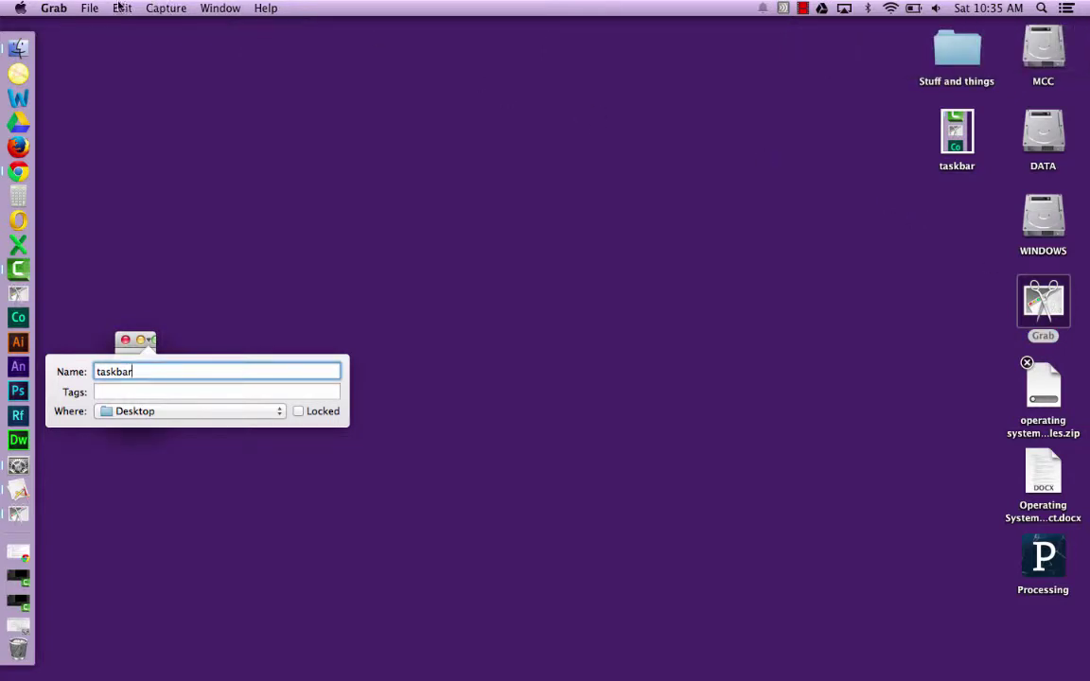
click(159, 9)
- Capture the desktop Grab icon area, save it as 'desktop icon', and close the taskbar capture
click(175, 26)
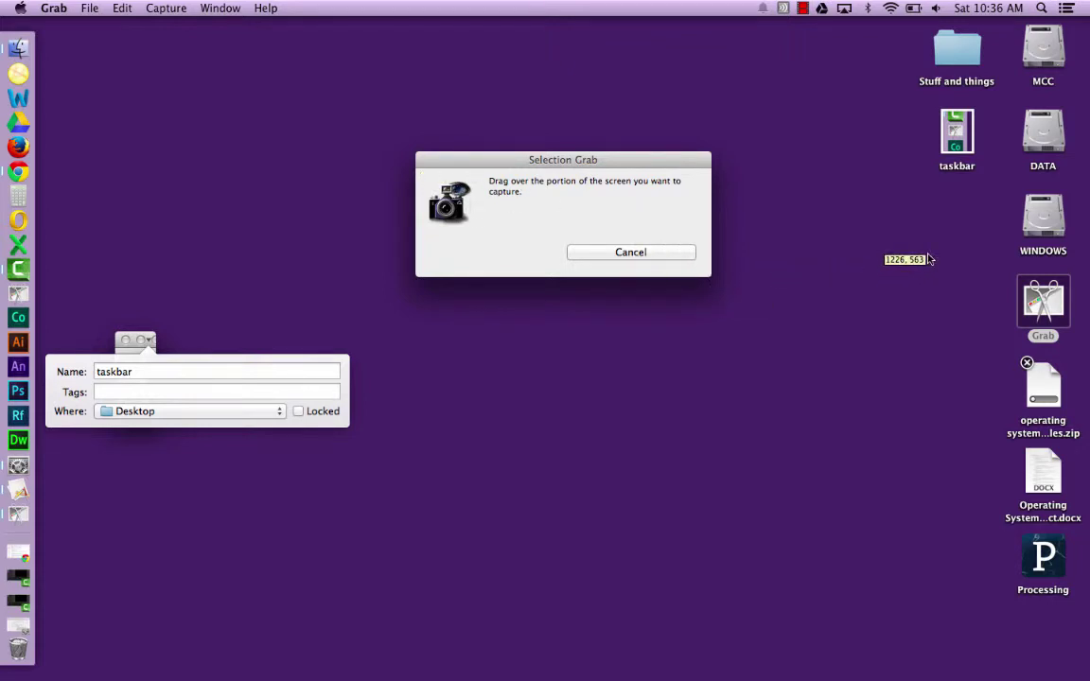
drag(941, 227, 1086, 378)
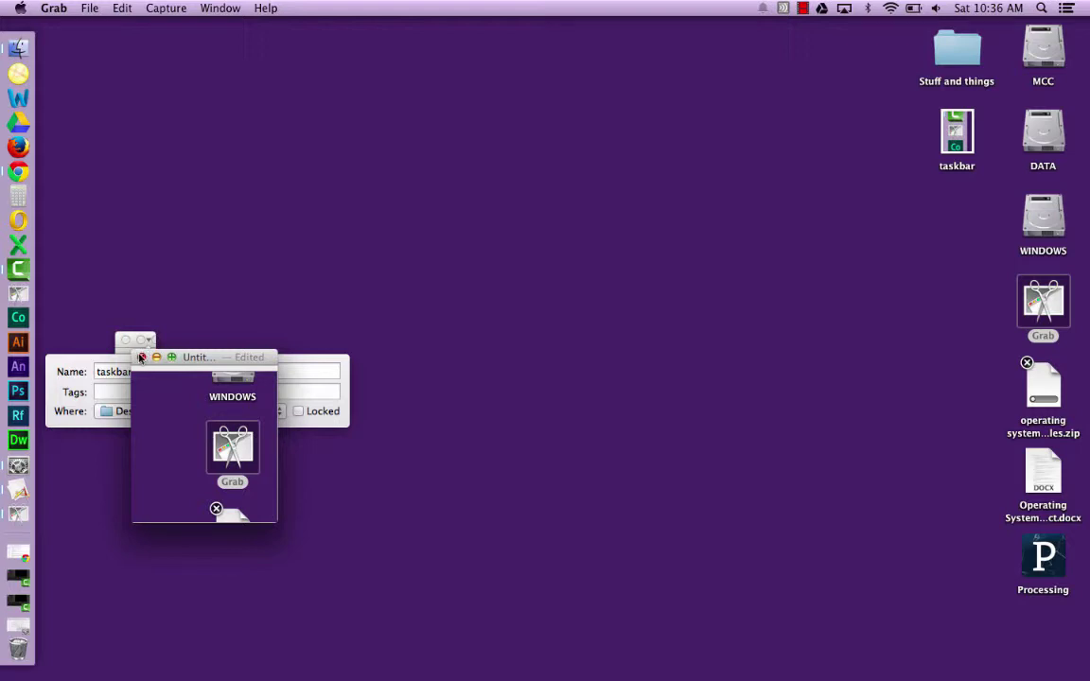
click(141, 356)
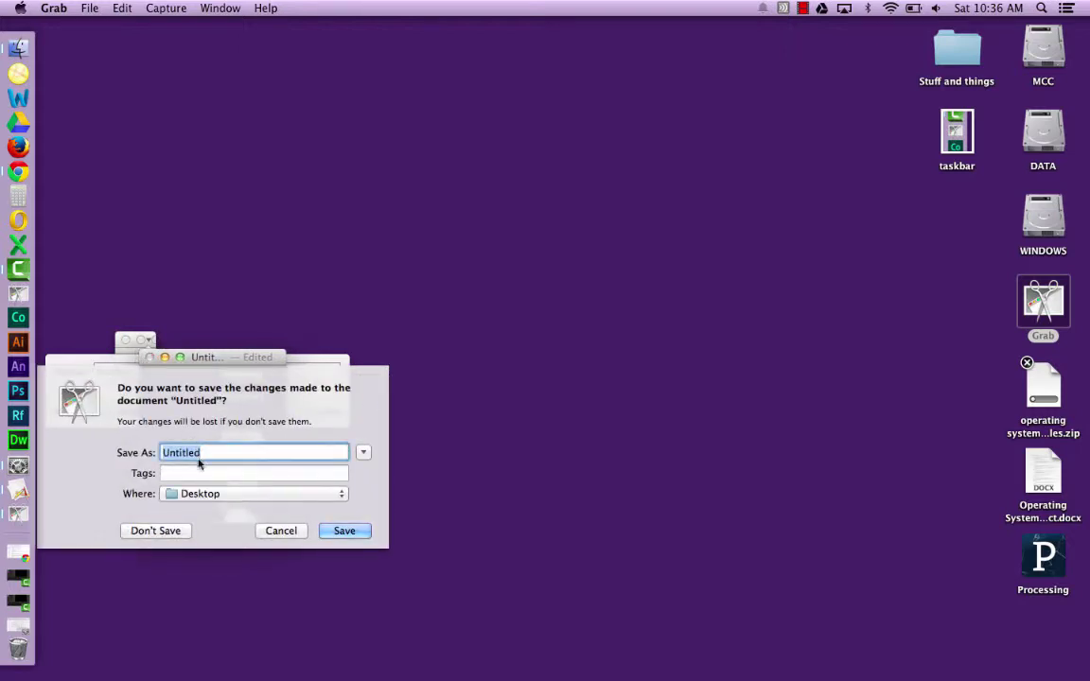
text(desktop icon)
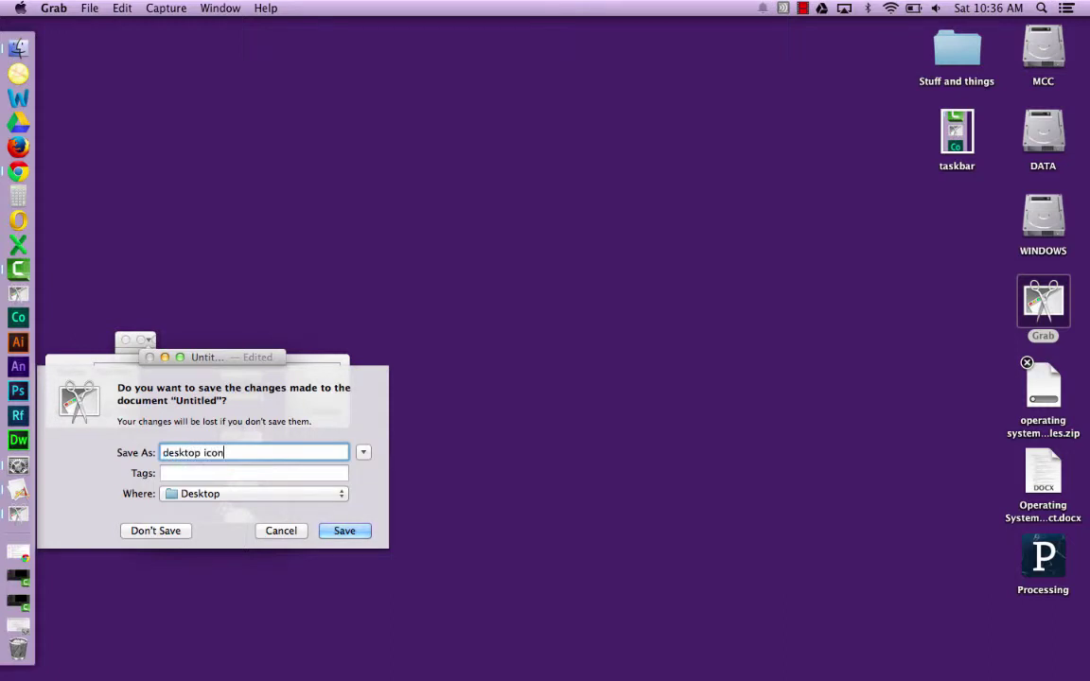
click(341, 531)
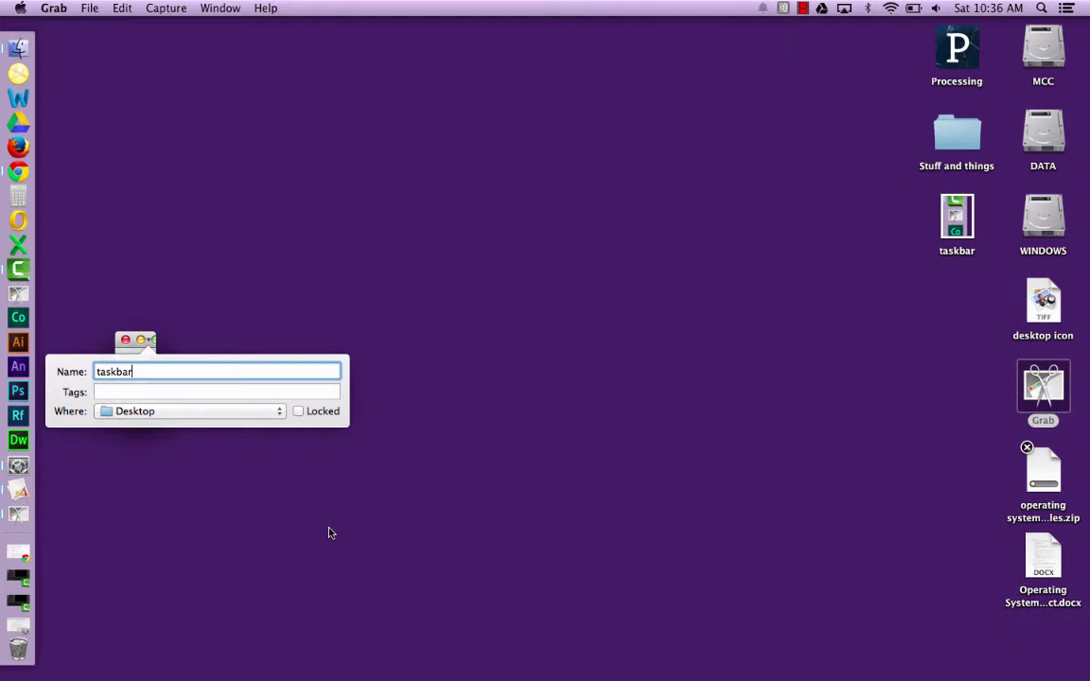
click(127, 341)
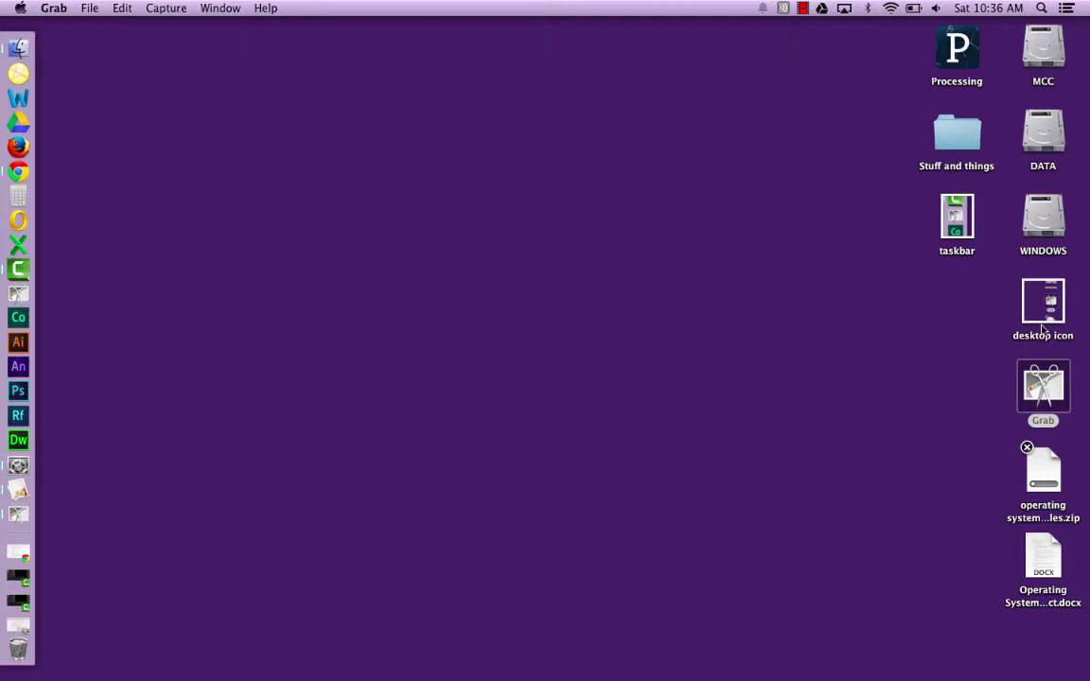
- Open Operating Systems Project.docx in Word and place the cursor below question 3b
click(1040, 546)
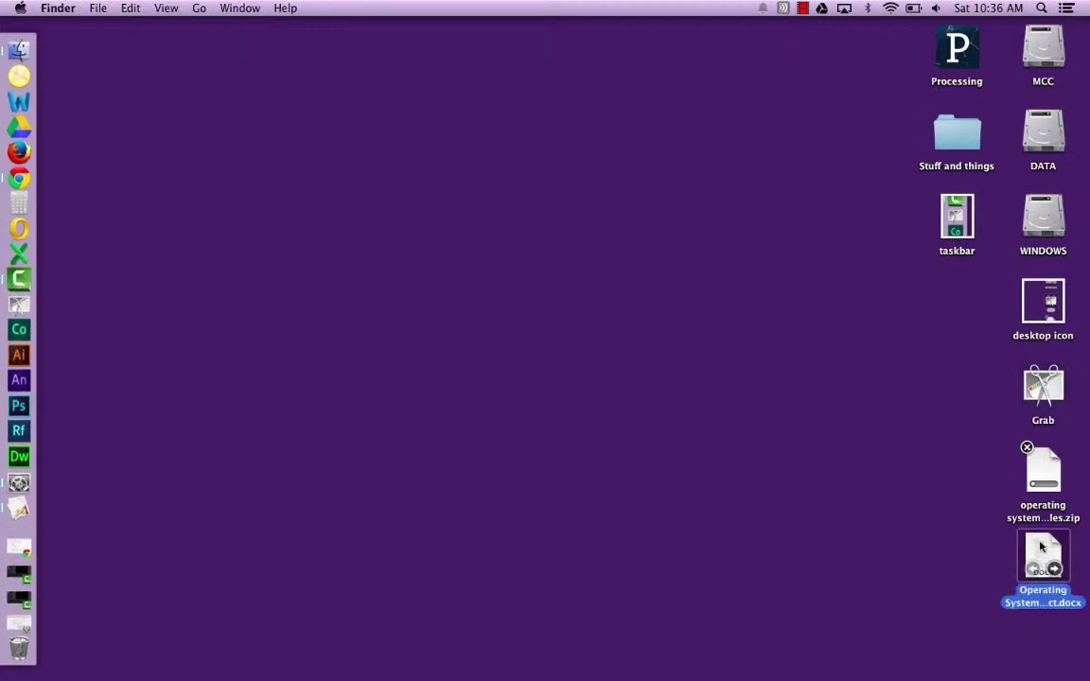
double_click(1041, 546)
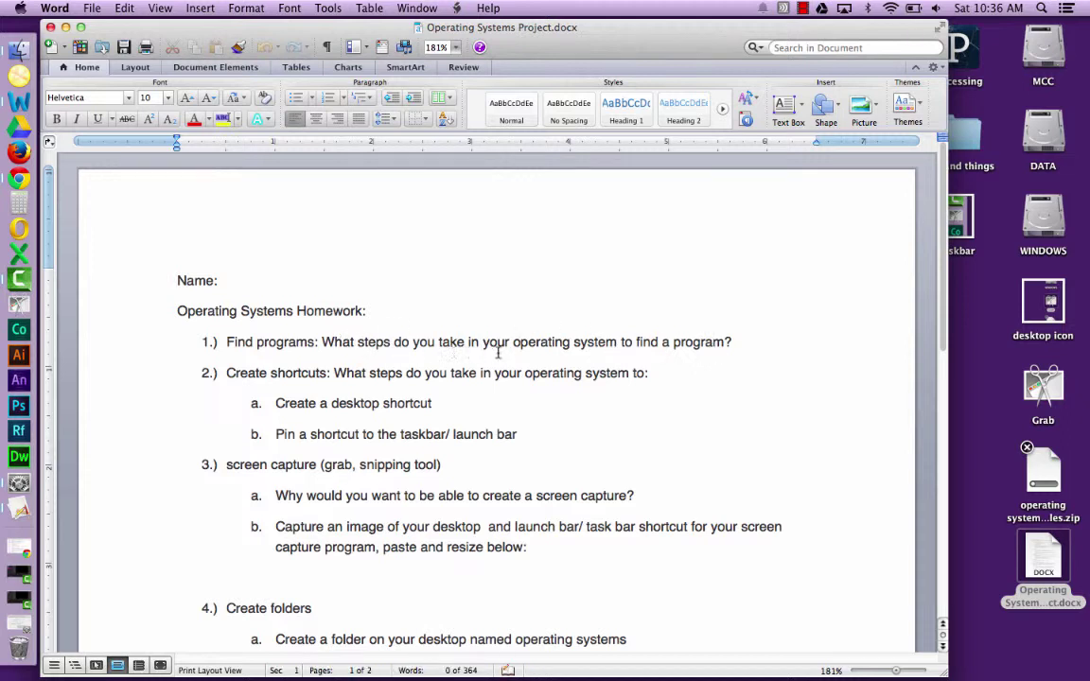
click(734, 344)
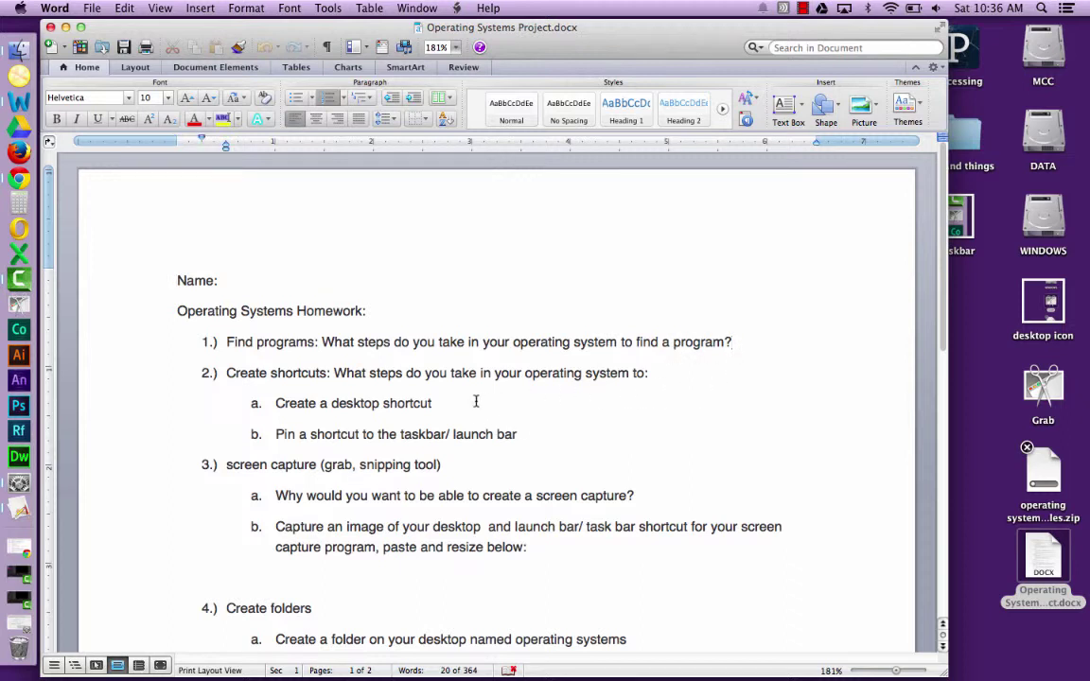
click(441, 405)
click(529, 433)
click(536, 481)
- Insert the 'desktop icon' screenshot below question 3b and shrink it to about half size
drag(1024, 325, 623, 579)
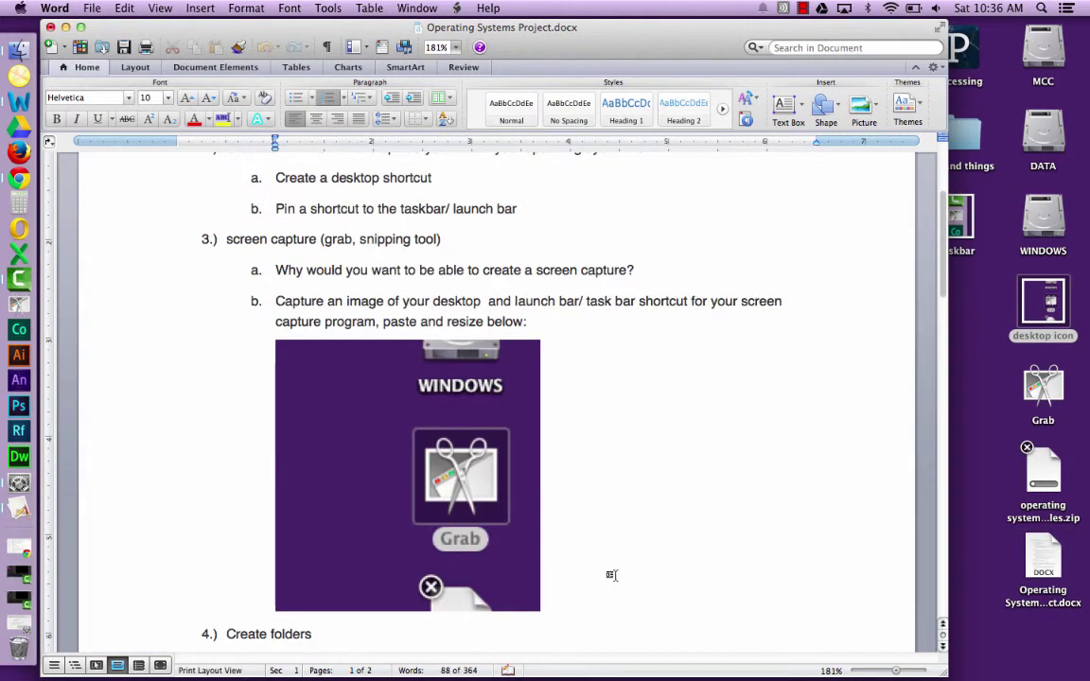
click(522, 572)
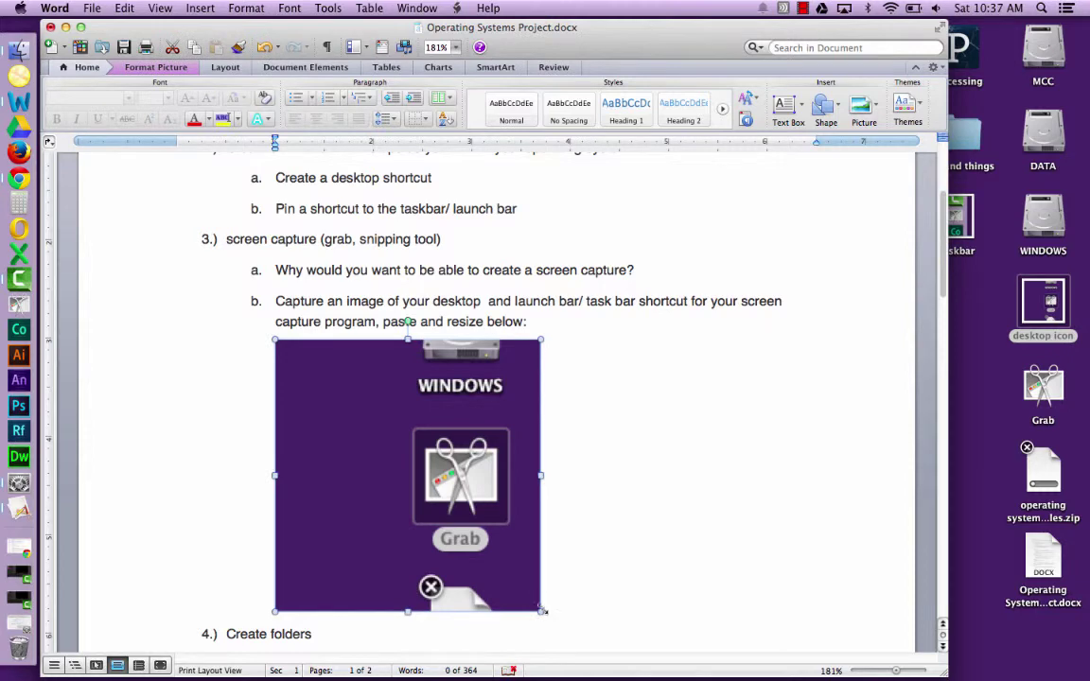
drag(542, 610, 379, 461)
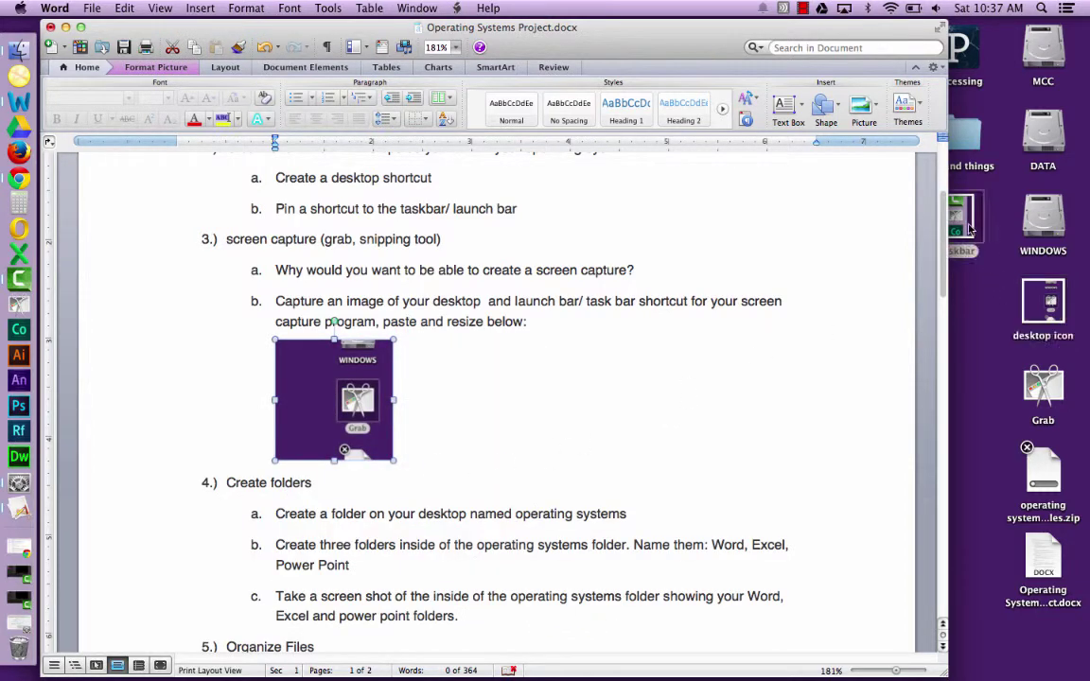
- Insert the 'taskbar' screenshot beside it, resize it to match, and save the document
drag(960, 224, 670, 408)
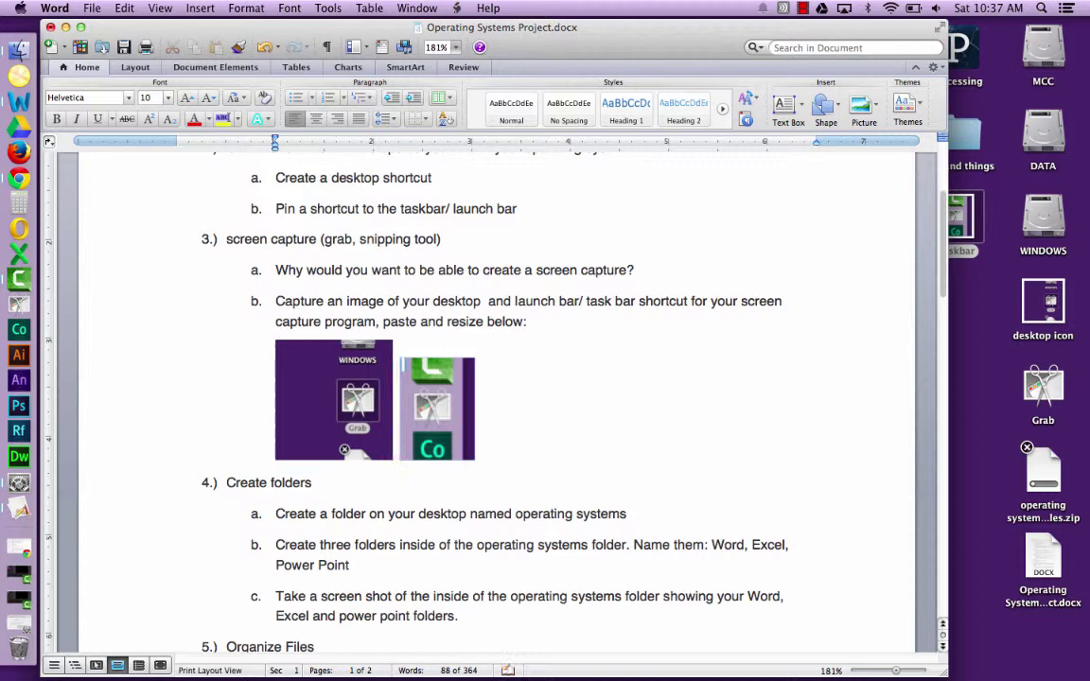
click(447, 414)
drag(504, 463, 523, 488)
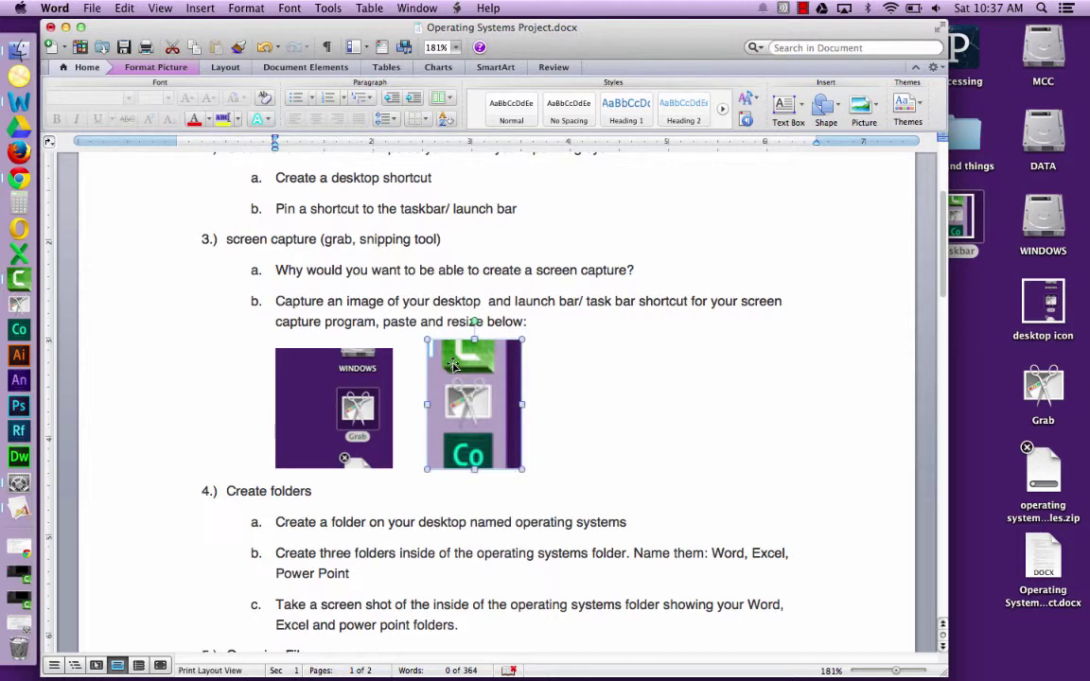
drag(427, 340, 435, 352)
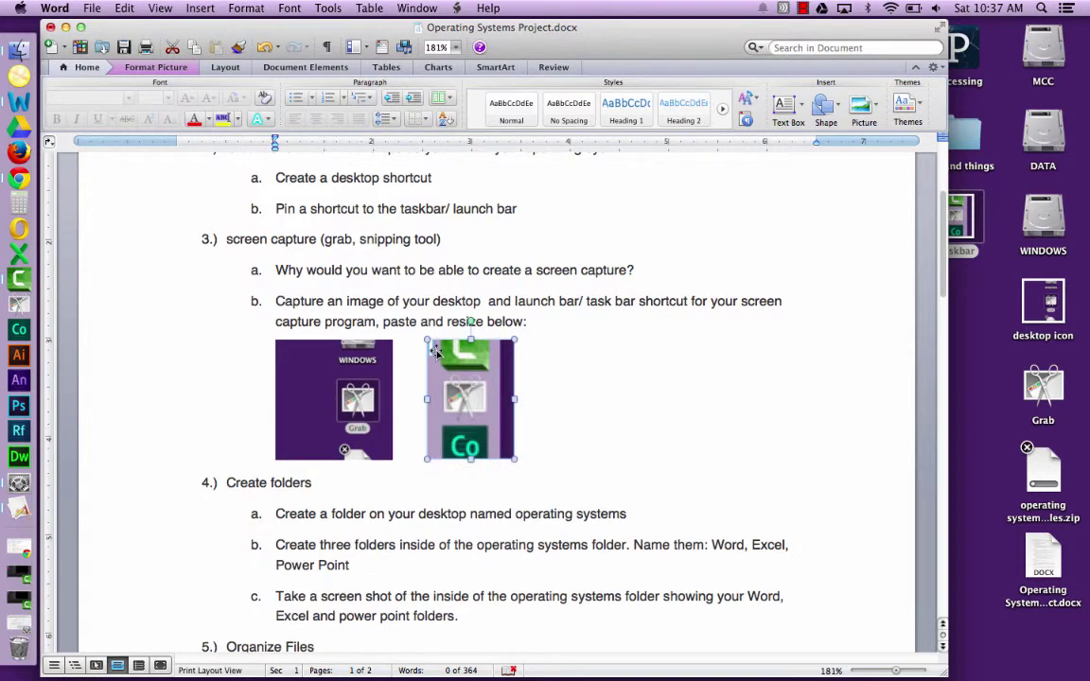
right_click(435, 352)
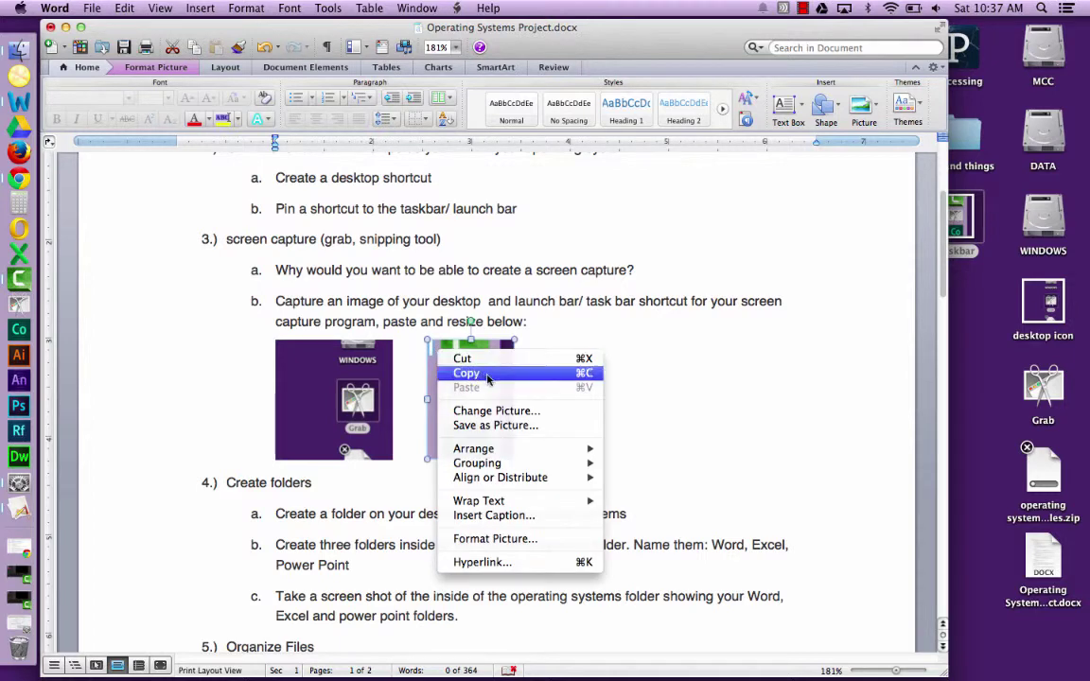
click(127, 47)
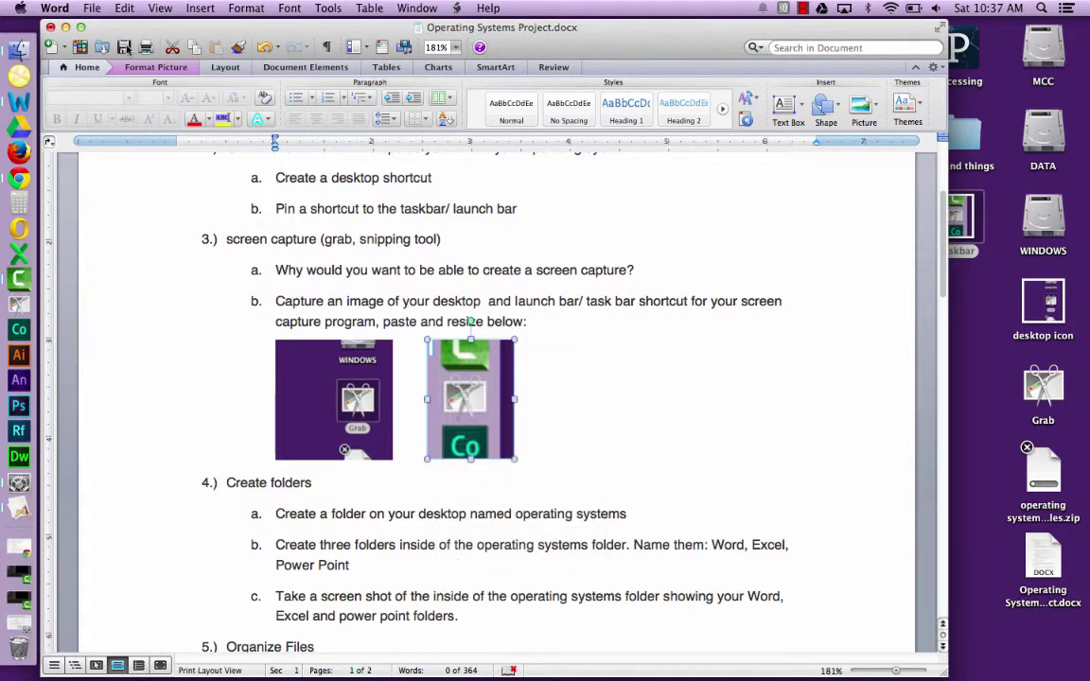
- Save the homework document with both screenshots side by side under question 3b
click(126, 47)
click(803, 8)
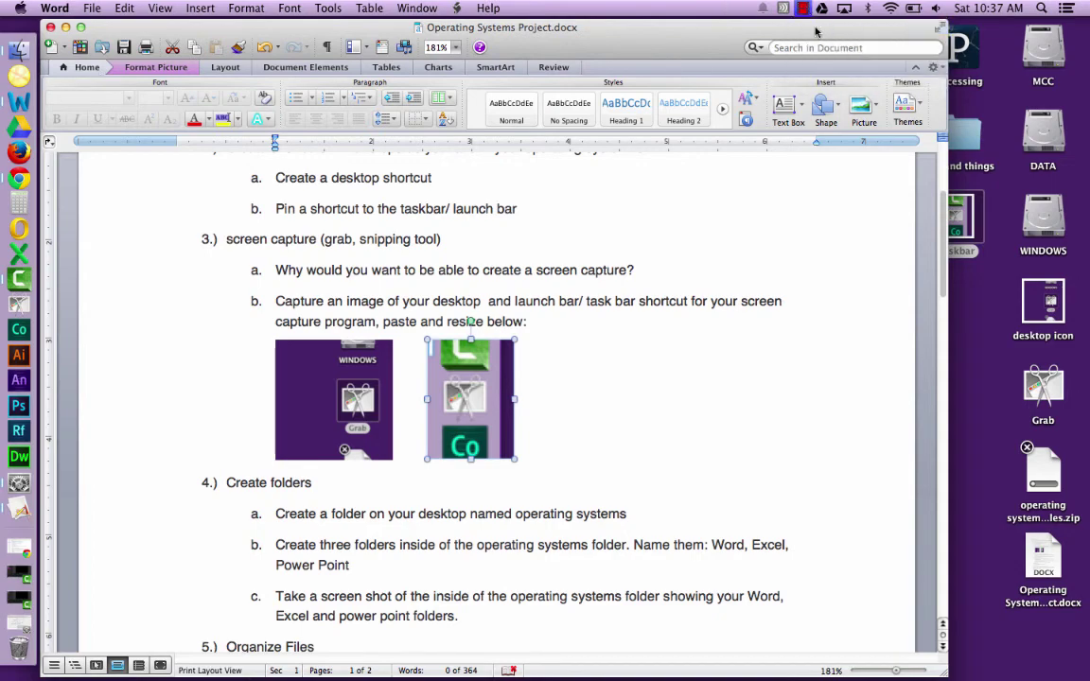